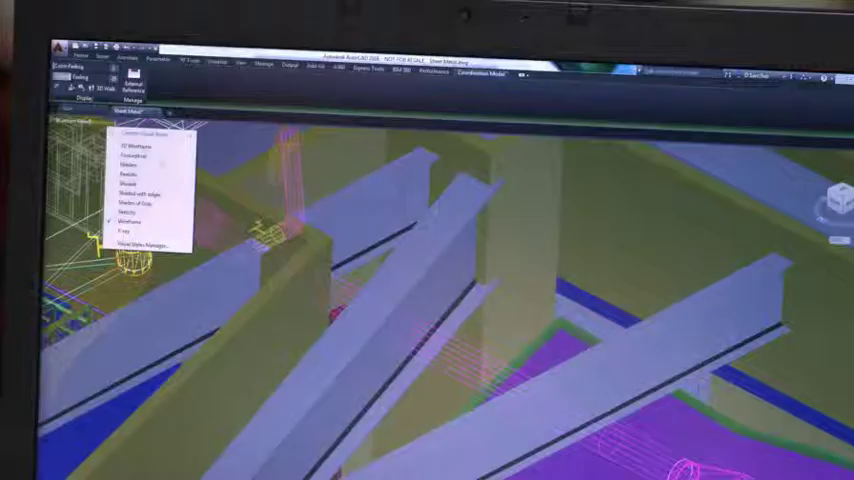
- Switch the beams-and-ducts model to the Shaded visual style and orbit in on the steel beams
click(128, 184)
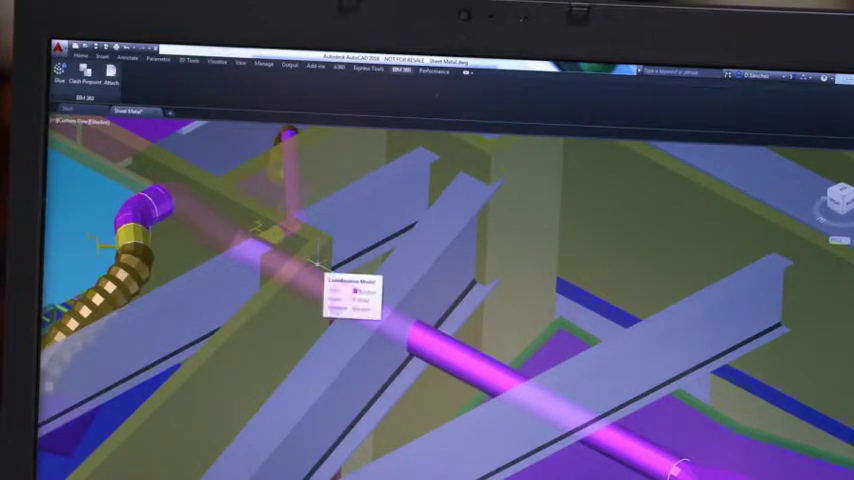
shift+middle_drag(330, 300, 357, 309)
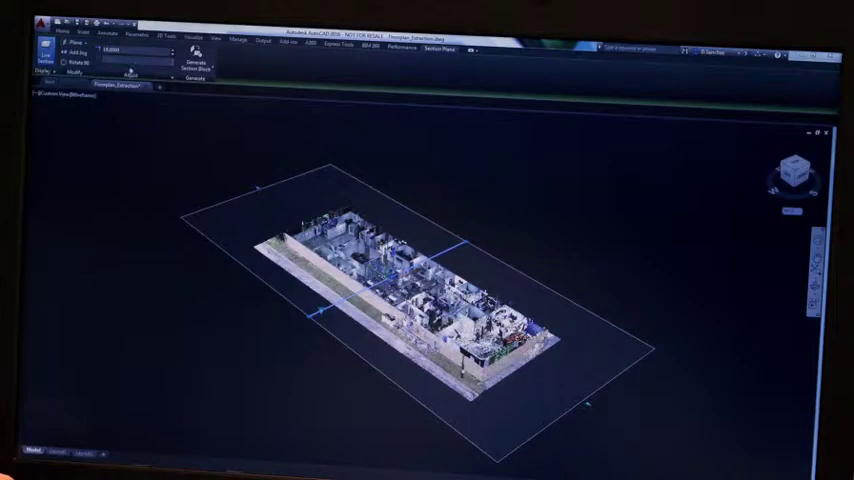
- Change the section type from Plane to Slice to extract the point-cloud floor plan
click(88, 46)
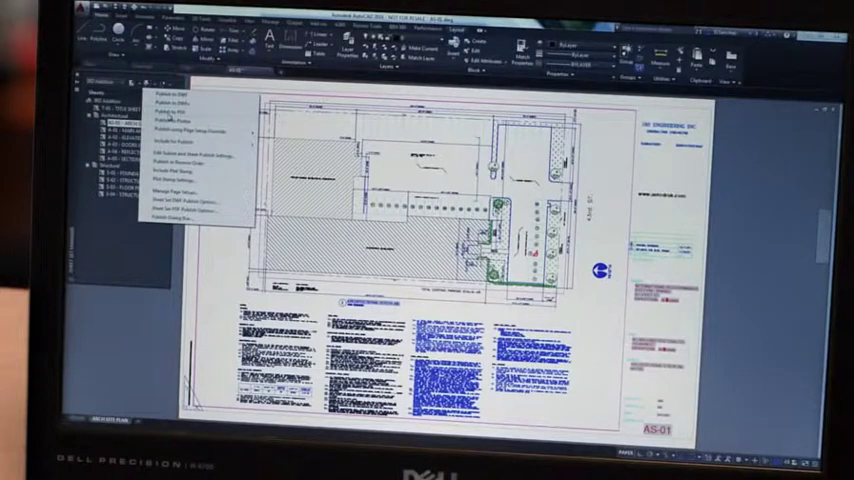
- Choose Publish to PDF from the Sheet Set Manager's Publish menu
click(172, 111)
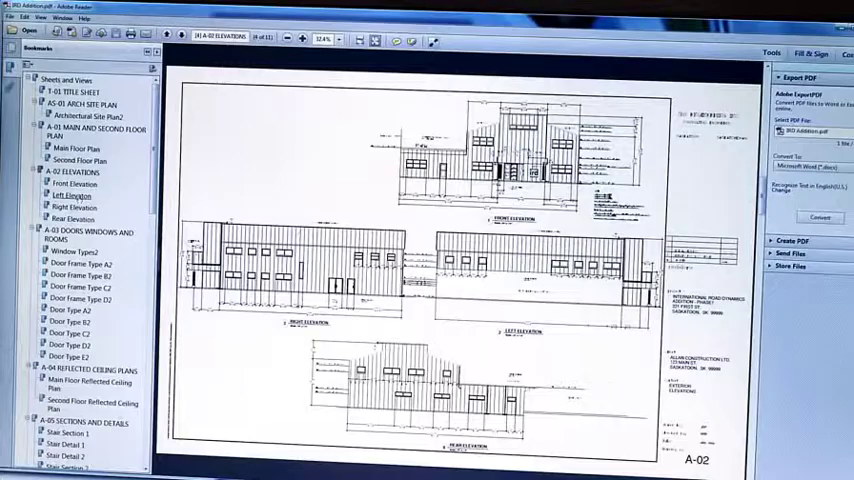
- Step through the Left Elevation, Architectural Site Plan2, Door Type E2 and Door Type C2 bookmarks
click(72, 195)
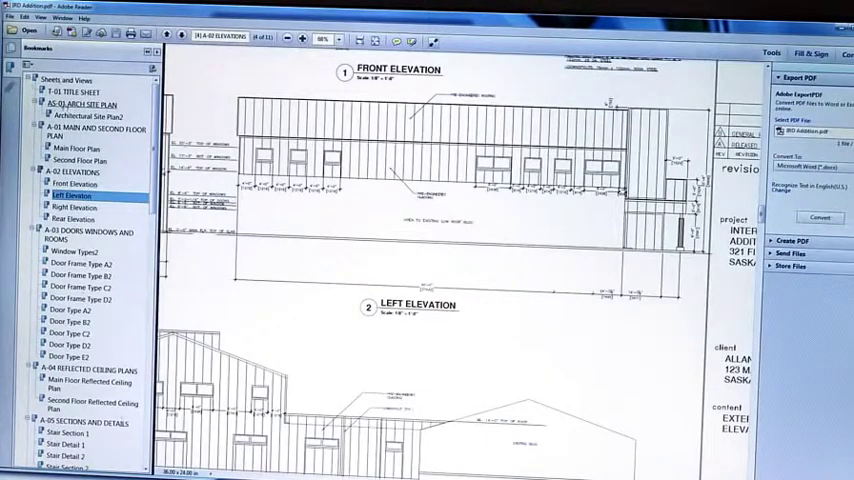
click(88, 116)
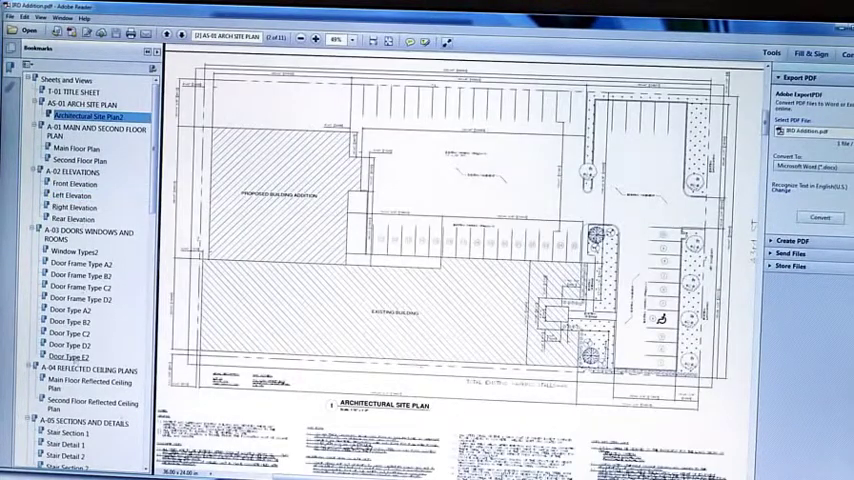
click(70, 357)
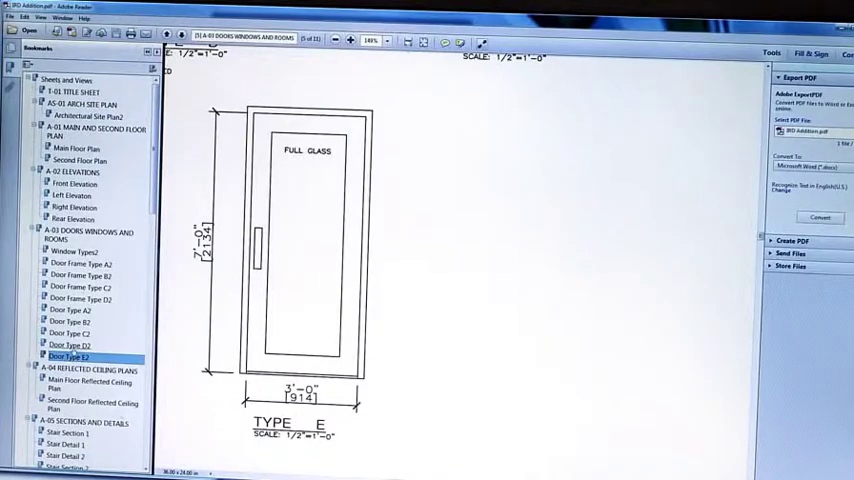
click(70, 345)
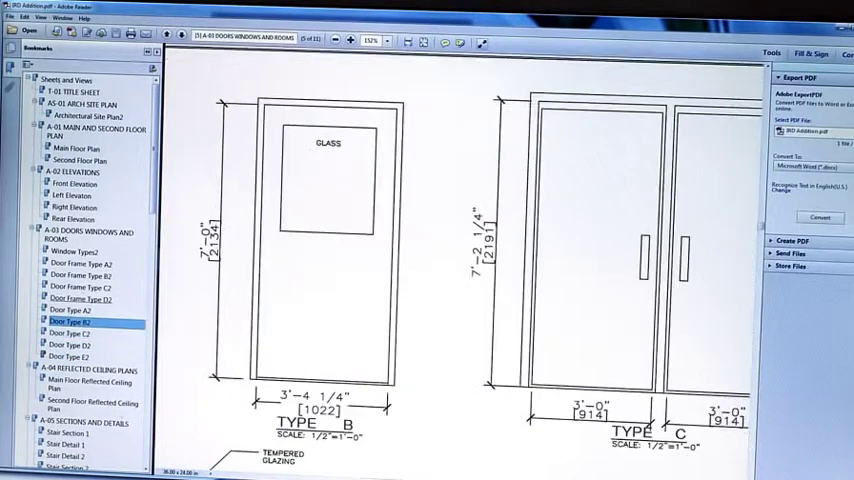